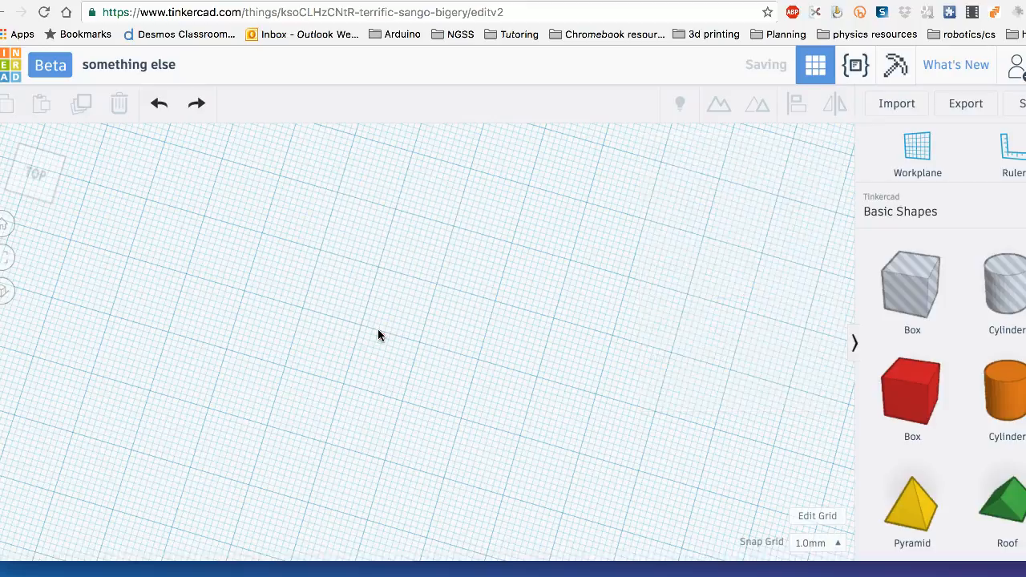
- Place a solid box from the Basic Shapes collection on the workplane
{"action": "scroll", "coordinate": [922, 337], "scroll_direction": "down", "scroll_amount": 5}
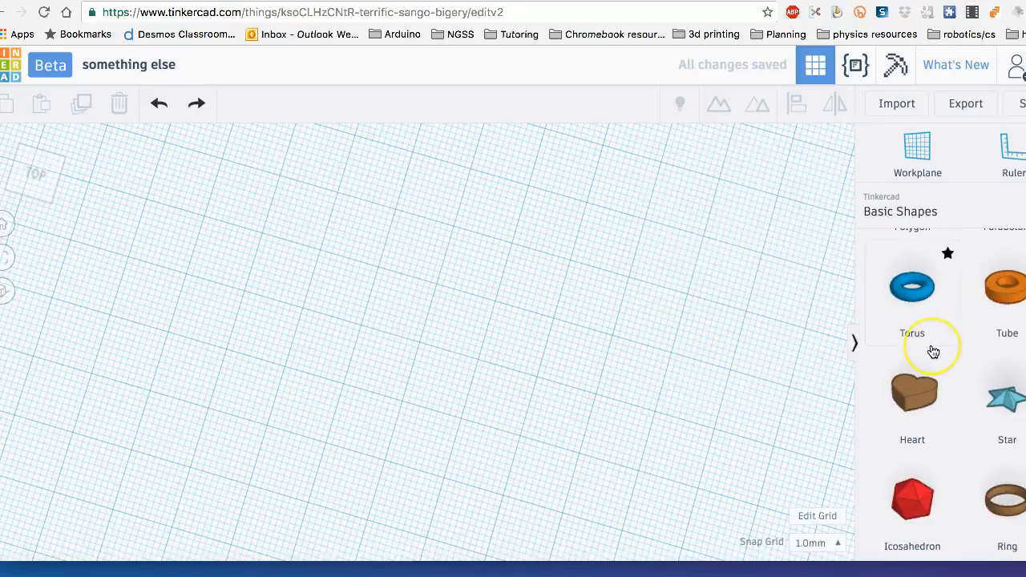
{"action": "scroll", "coordinate": [930, 351], "scroll_direction": "up", "scroll_amount": 5}
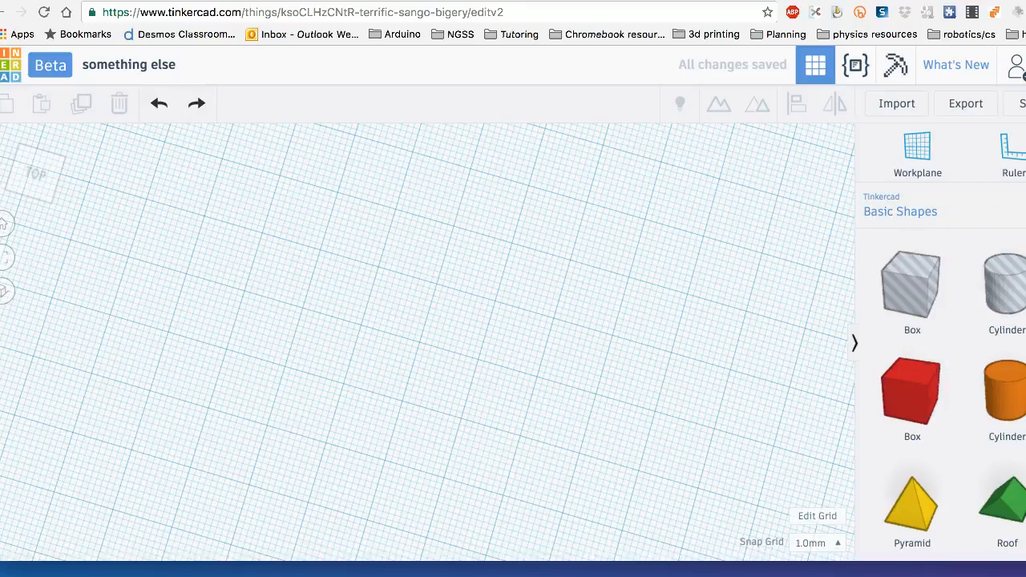
{"action": "left_click", "coordinate": [900, 211]}
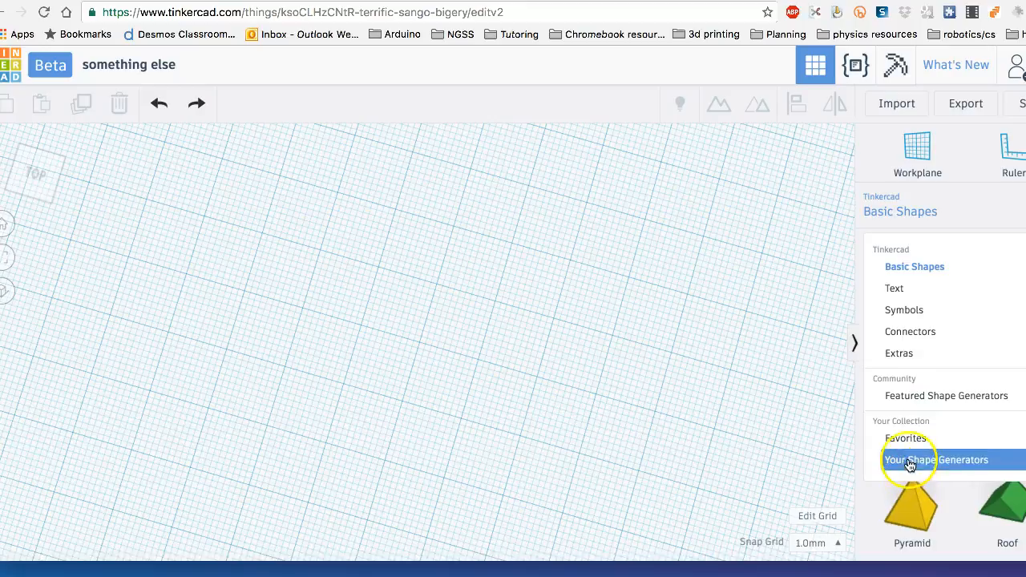
{"action": "left_click", "coordinate": [914, 272]}
{"action": "left_click_drag", "start_coordinate": [898, 360], "coordinate": [404, 281]}
{"action": "right_click_drag", "start_coordinate": [451, 343], "coordinate": [505, 301]}
{"action": "scroll", "coordinate": [505, 301], "scroll_direction": "up", "scroll_amount": 3}
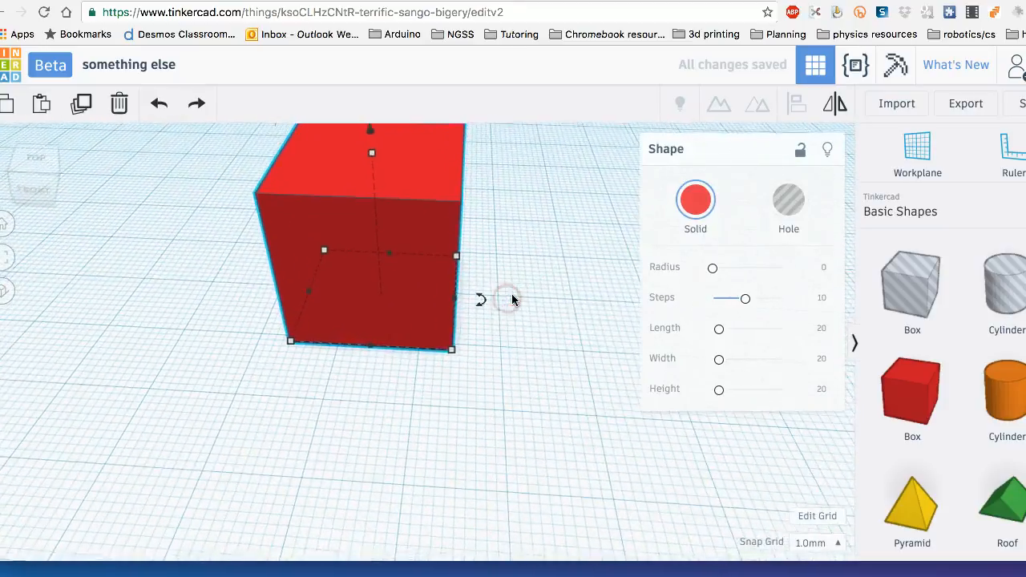
- Resize the box to a length of 42.61, a width of 26.52 and a height of 21.93 in its shape settings
{"action": "left_click_drag", "start_coordinate": [720, 332], "coordinate": [720, 390]}
{"action": "scroll", "coordinate": [628, 320], "scroll_direction": "down", "scroll_amount": 3}
{"action": "scroll", "coordinate": [617, 318], "scroll_direction": "up", "scroll_amount": 2}
{"action": "scroll", "coordinate": [601, 305], "scroll_direction": "down", "scroll_amount": 5}
{"action": "right_click_drag", "start_coordinate": [596, 297], "coordinate": [529, 290]}
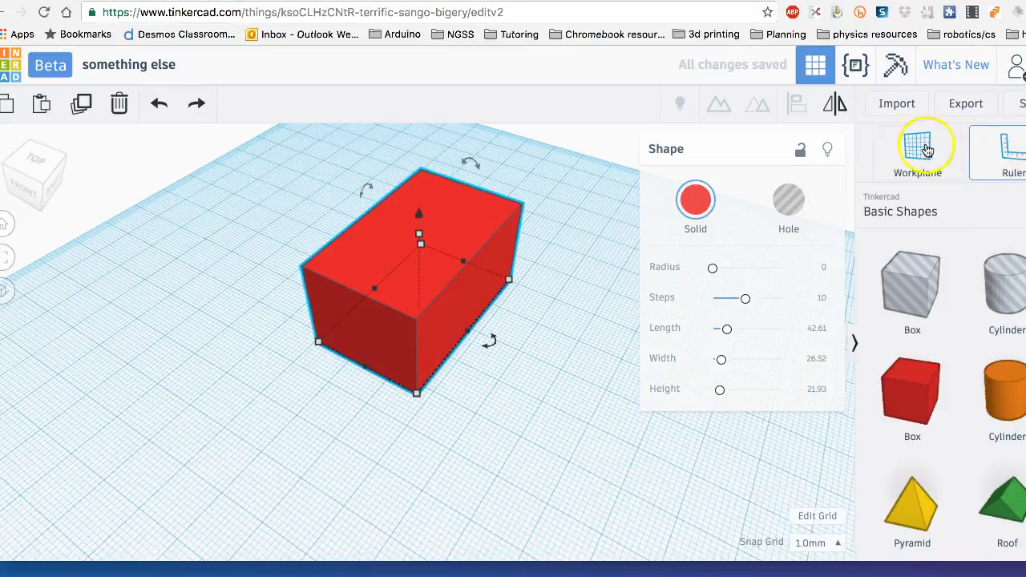
- Place a ruler on the workplane beside the box and set the box's width to 15 mm
{"action": "left_click", "coordinate": [160, 332]}
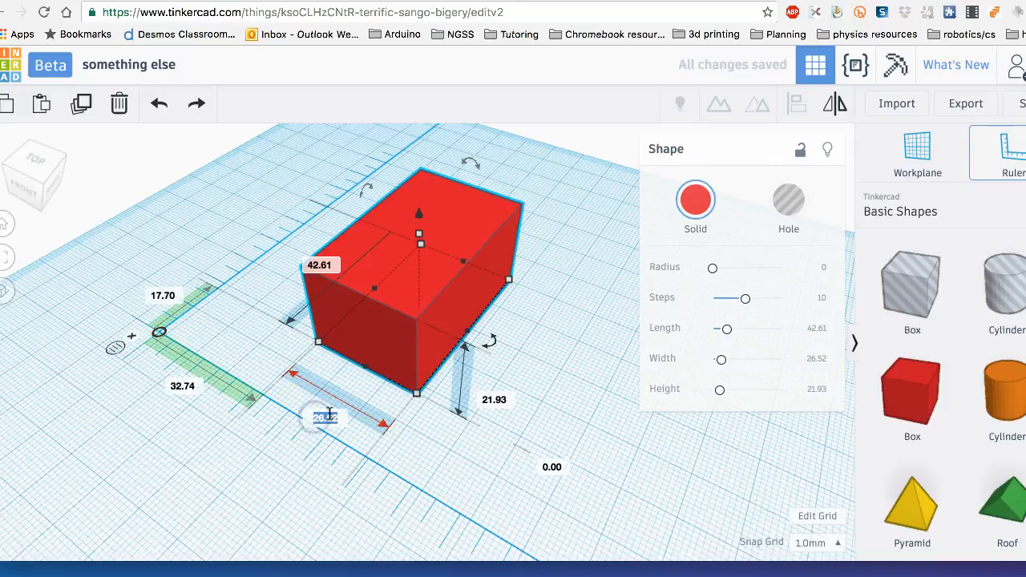
{"action": "type", "text": "15"}
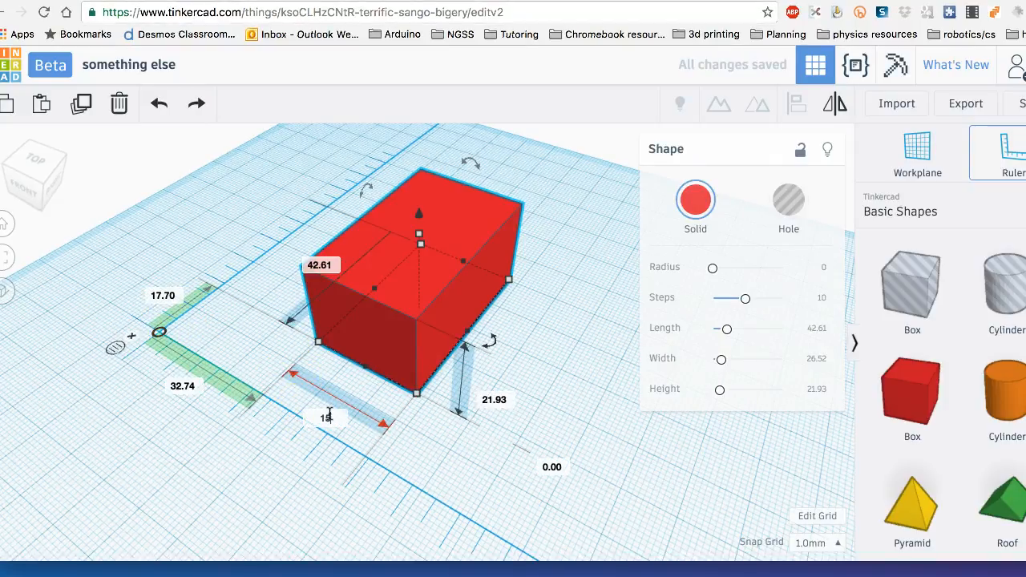
{"action": "key", "text": "Return"}
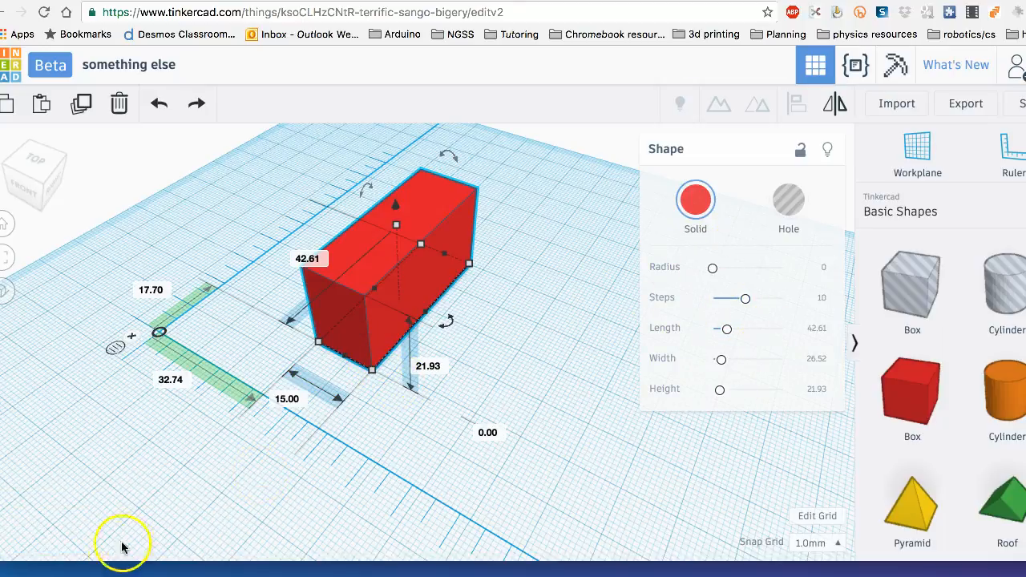
- Set the box's height to 100 mm and its length to 10 mm using the ruler dimensions
{"action": "left_click", "coordinate": [425, 368]}
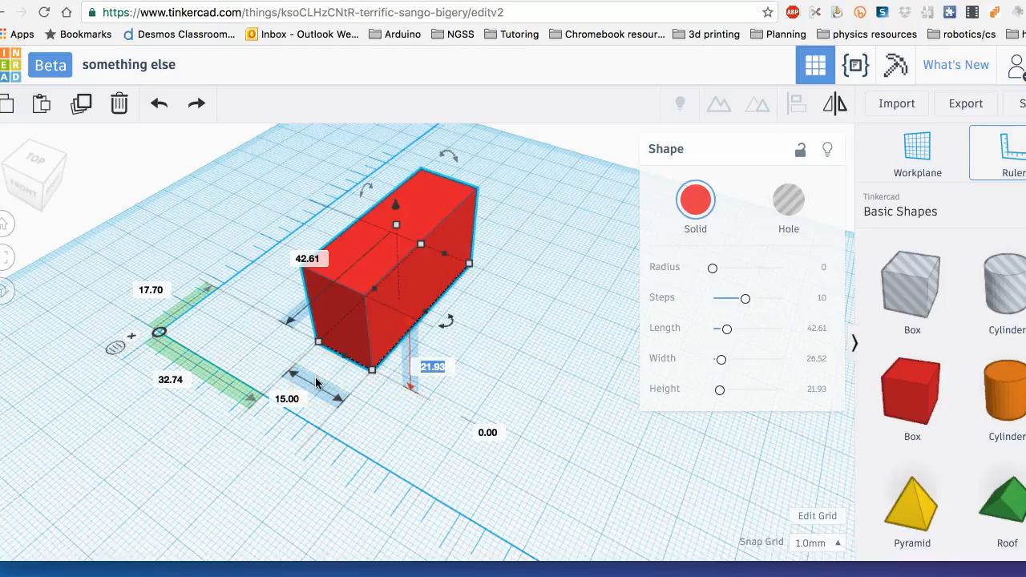
{"action": "type", "text": "100"}
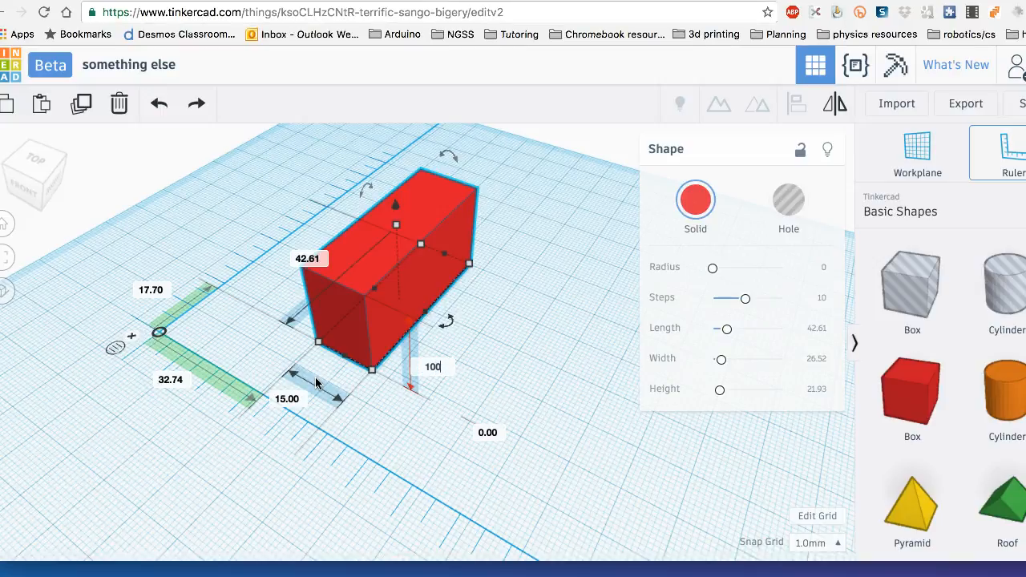
{"action": "key", "text": "Return"}
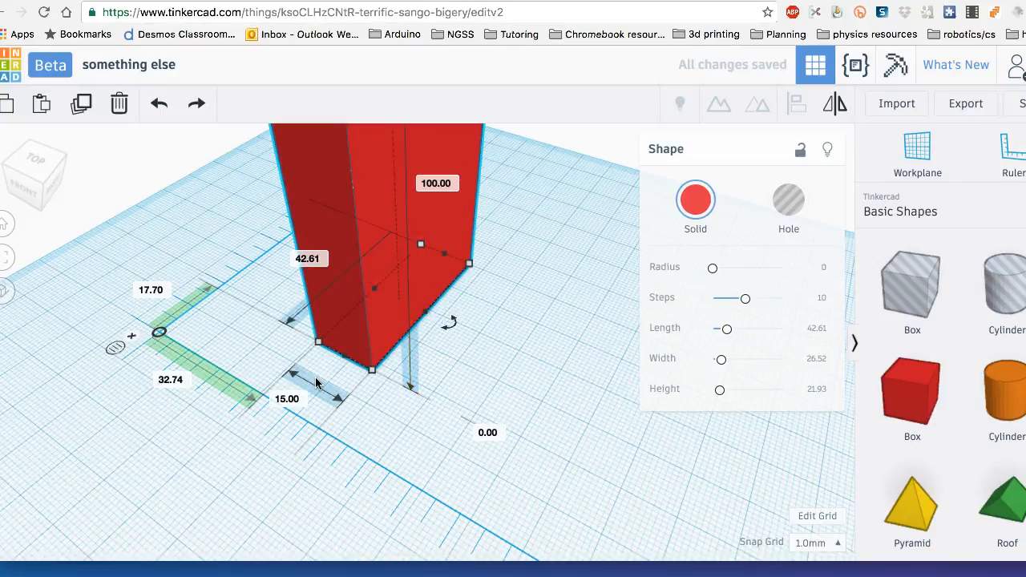
{"action": "left_click", "coordinate": [307, 259]}
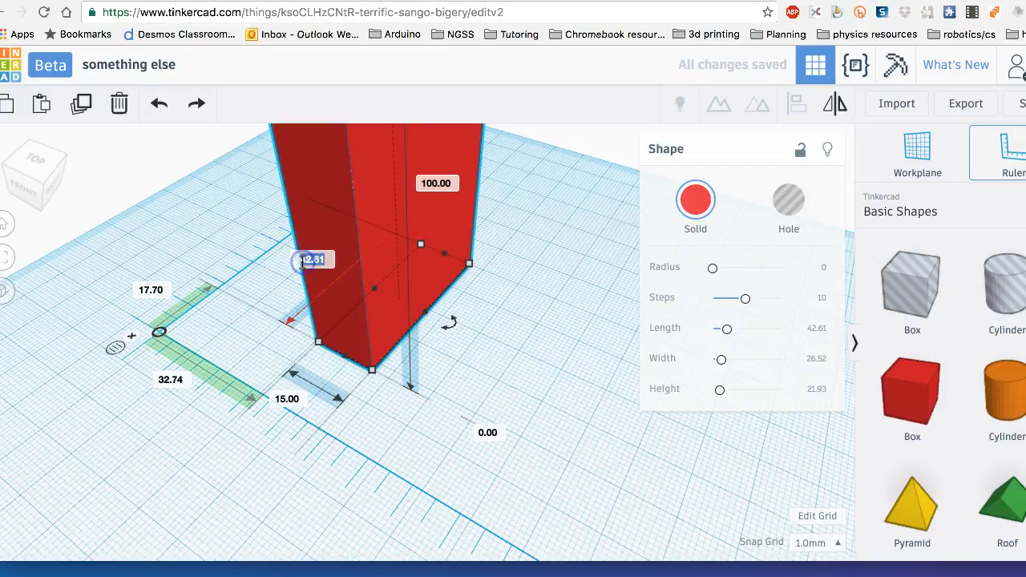
{"action": "type", "text": "1"}
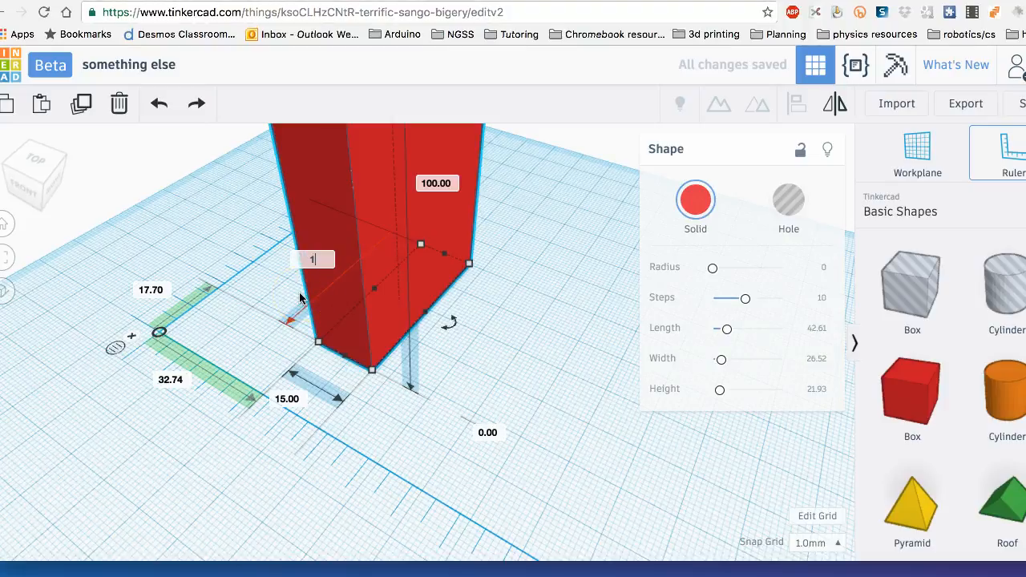
{"action": "key", "text": "Return"}
- Examine the tall red box and its ruler dimensions from several angles
{"action": "scroll", "coordinate": [301, 298], "scroll_direction": "up", "scroll_amount": 1}
{"action": "scroll", "coordinate": [251, 293], "scroll_direction": "down", "scroll_amount": 5}
{"action": "scroll", "coordinate": [489, 315], "scroll_direction": "up", "scroll_amount": 3}
{"action": "right_click_drag", "start_coordinate": [490, 315], "coordinate": [542, 336]}
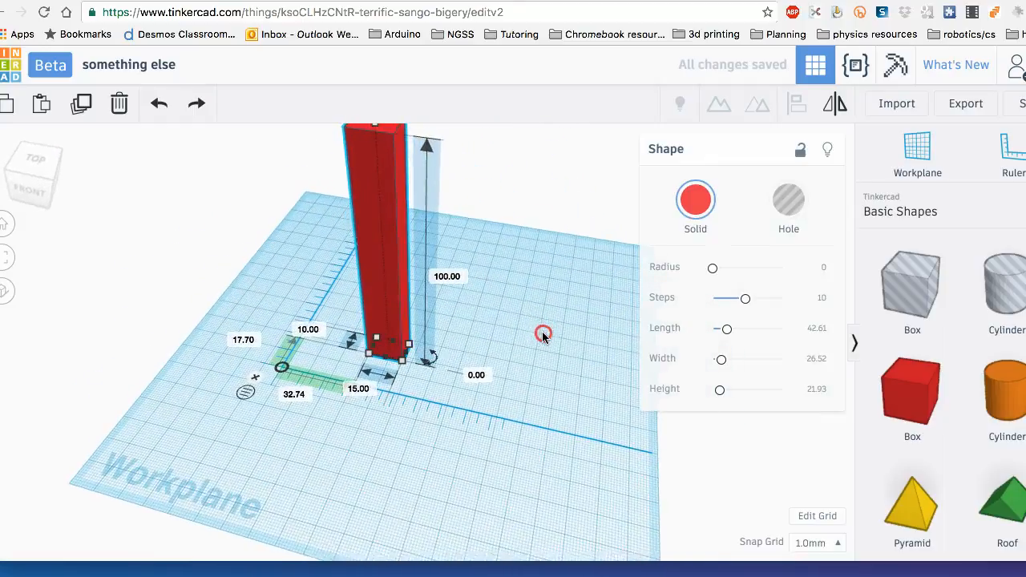
{"action": "left_click", "coordinate": [537, 330]}
{"action": "left_click", "coordinate": [362, 328]}
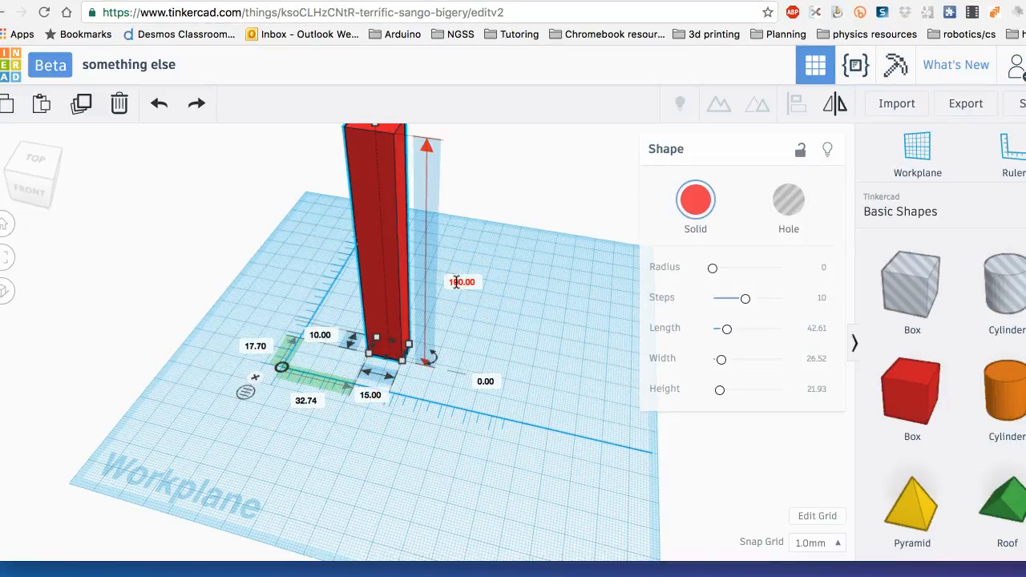
{"action": "left_click", "coordinate": [364, 319]}
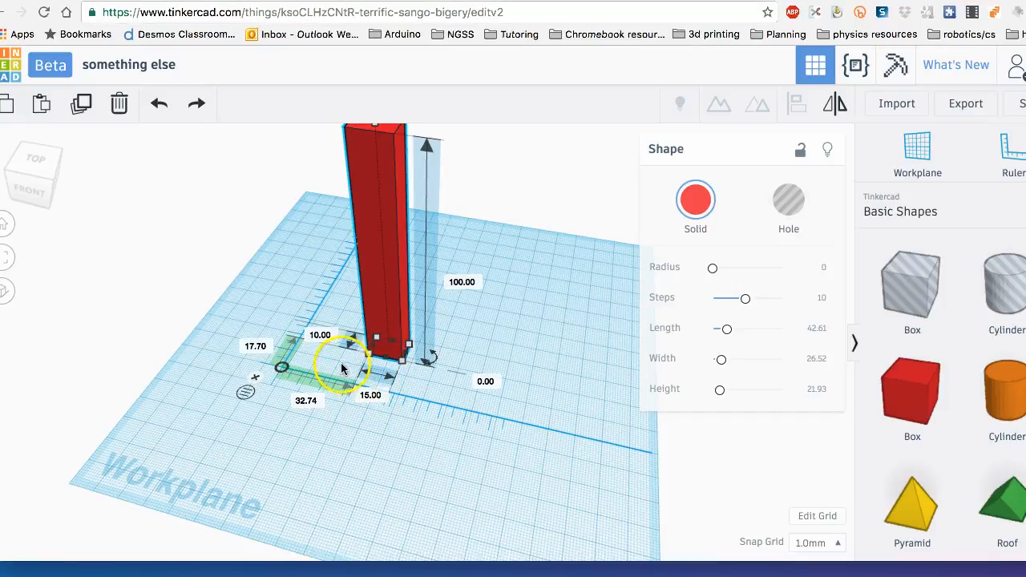
{"action": "right_click_drag", "start_coordinate": [306, 415], "coordinate": [360, 404]}
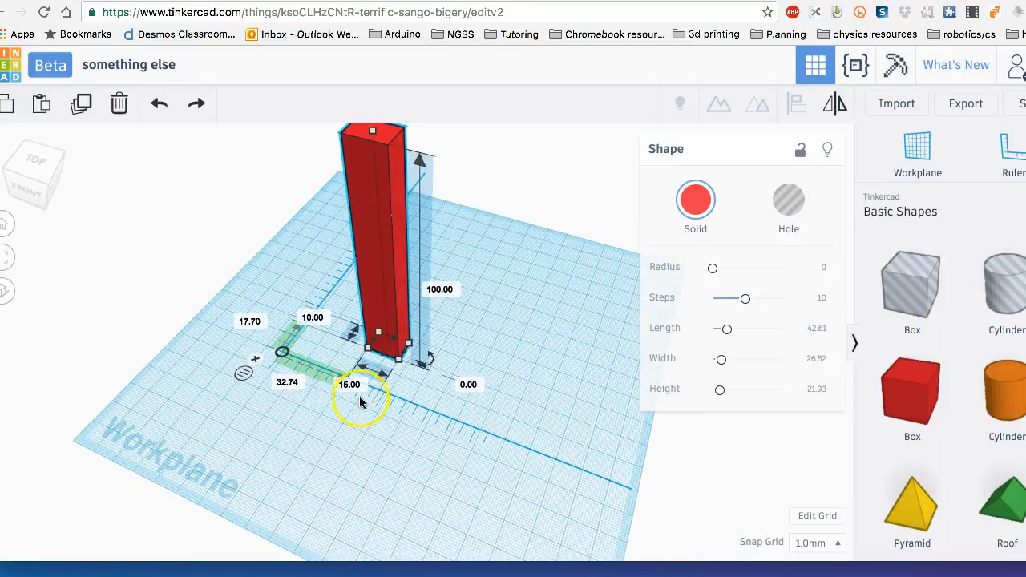
{"action": "right_click_drag", "start_coordinate": [482, 345], "coordinate": [433, 358]}
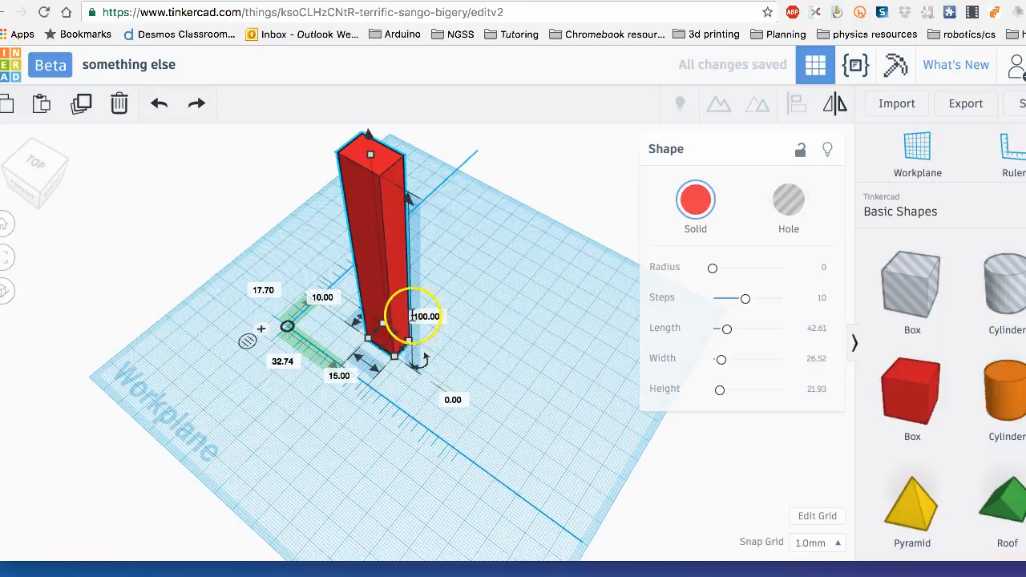
{"action": "left_click", "coordinate": [460, 338]}
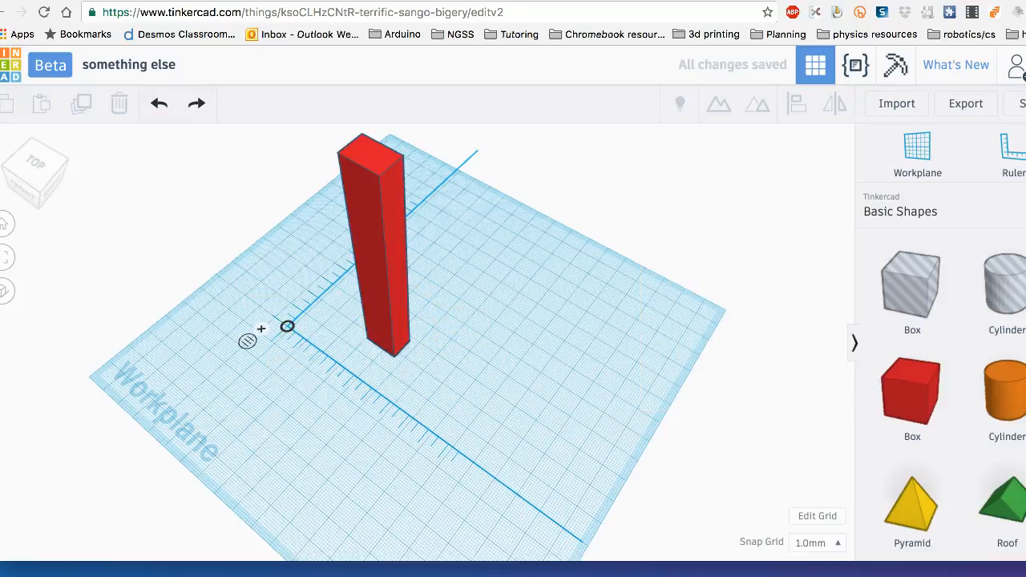
- Place a solid cylinder at the foot of the red box and set its length to 55 mm
{"action": "left_click_drag", "start_coordinate": [1001, 393], "coordinate": [383, 366]}
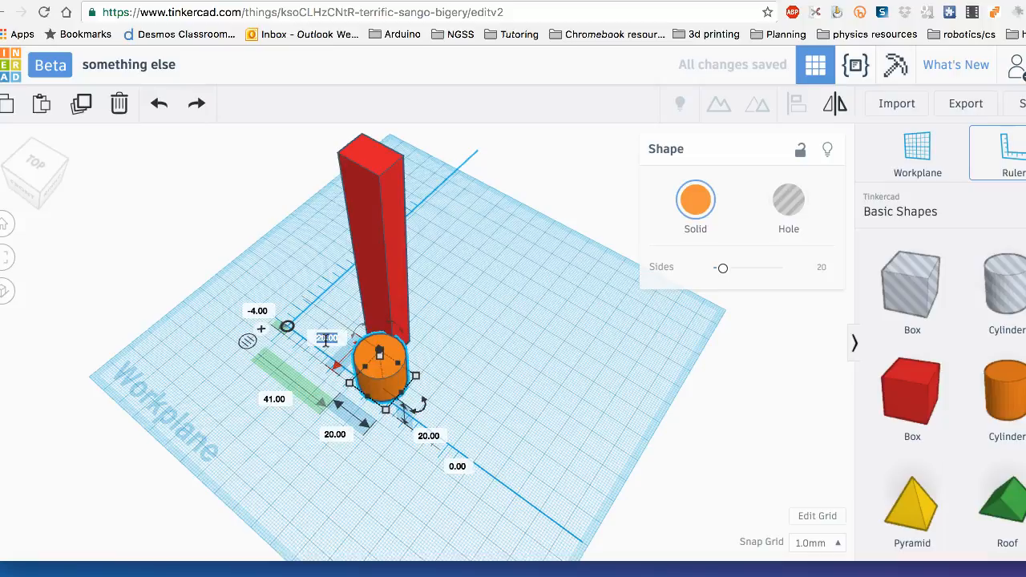
{"action": "key", "text": "BackSpace"}
{"action": "type", "text": "55"}
{"action": "key", "text": "Return"}
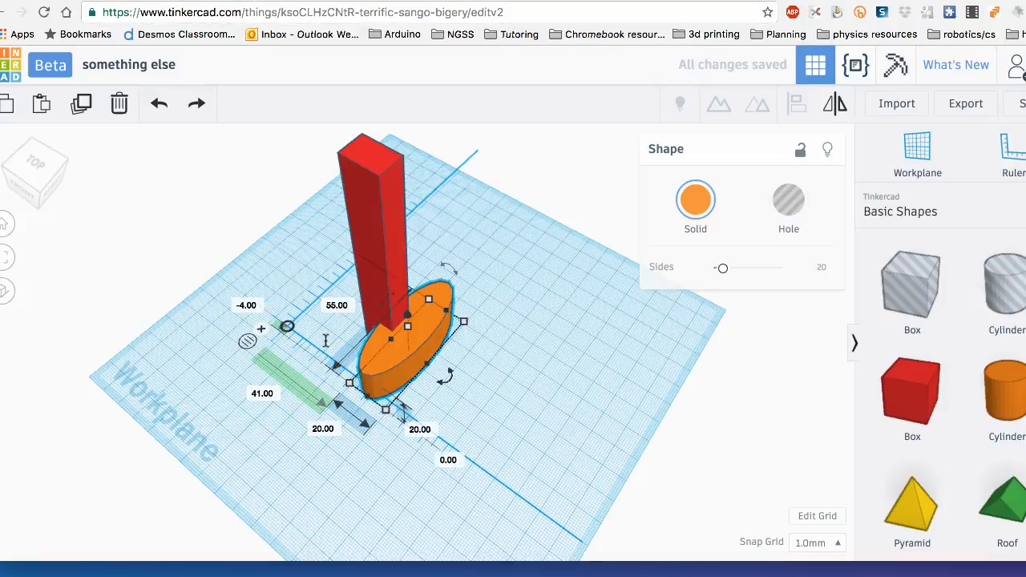
- Set the orange cylinder's width to 14 mm and its height to 80 mm
{"action": "left_click", "coordinate": [323, 427]}
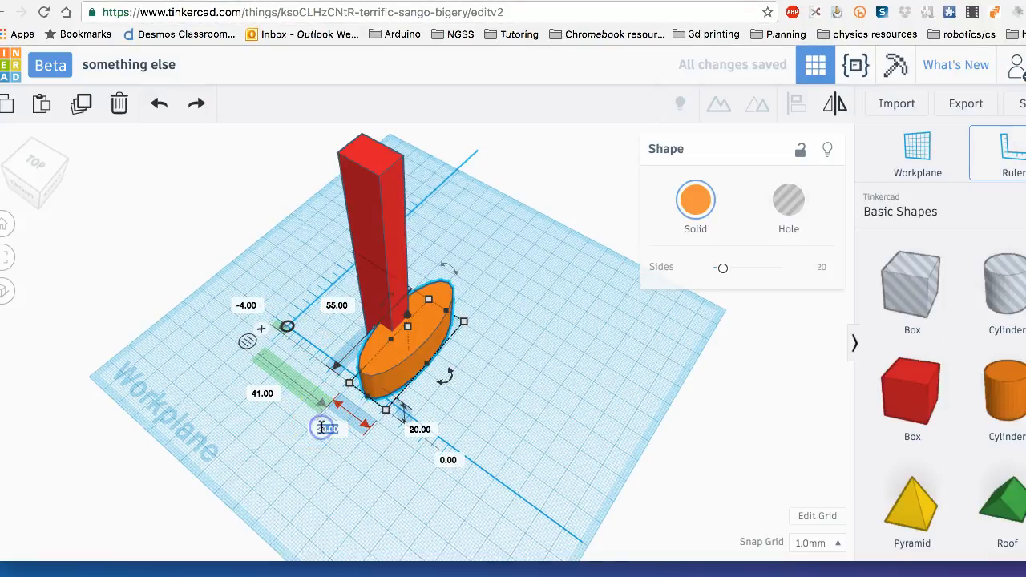
{"action": "type", "text": "14"}
{"action": "key", "text": "Return"}
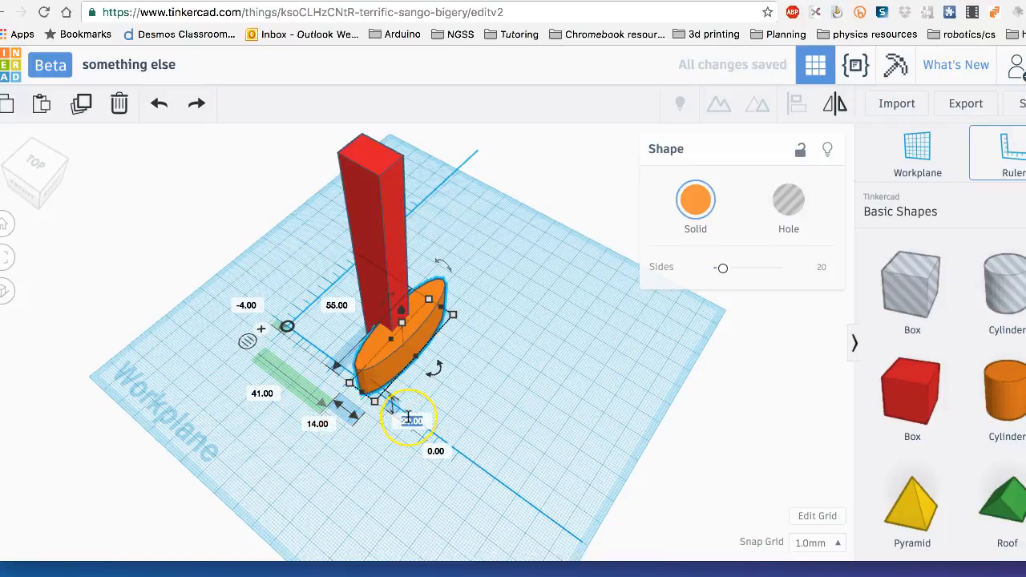
{"action": "type", "text": "80"}
{"action": "key", "text": "Return"}
{"action": "right_click_drag", "start_coordinate": [273, 415], "coordinate": [457, 401]}
{"action": "left_click", "coordinate": [458, 401]}
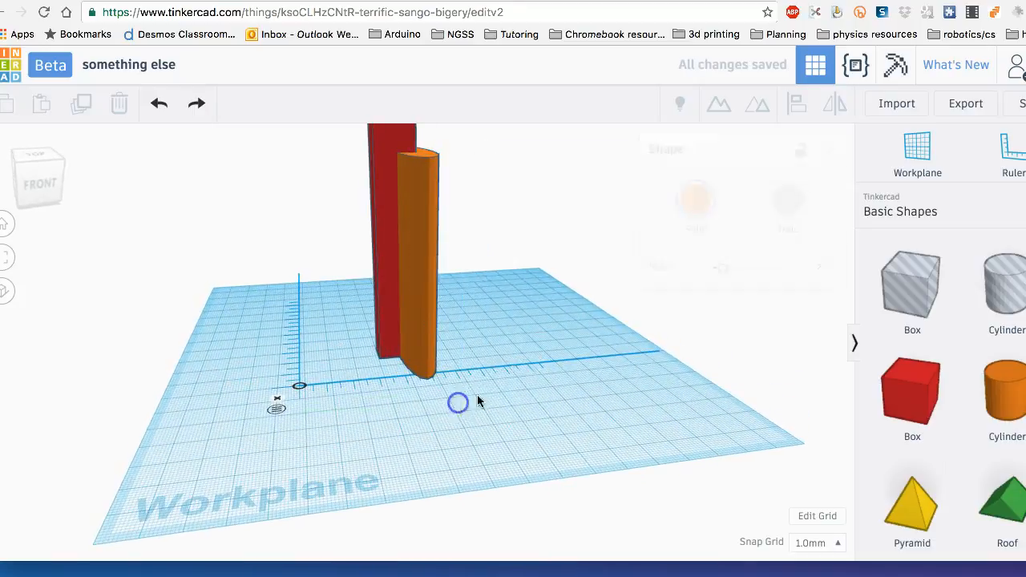
- Move the orange cylinder clear of the red box and stretch its width to 29 mm
{"action": "right_click_drag", "start_coordinate": [497, 344], "coordinate": [582, 403]}
{"action": "right_click_drag", "start_coordinate": [641, 422], "coordinate": [549, 421]}
{"action": "right_click_drag", "start_coordinate": [707, 327], "coordinate": [437, 320]}
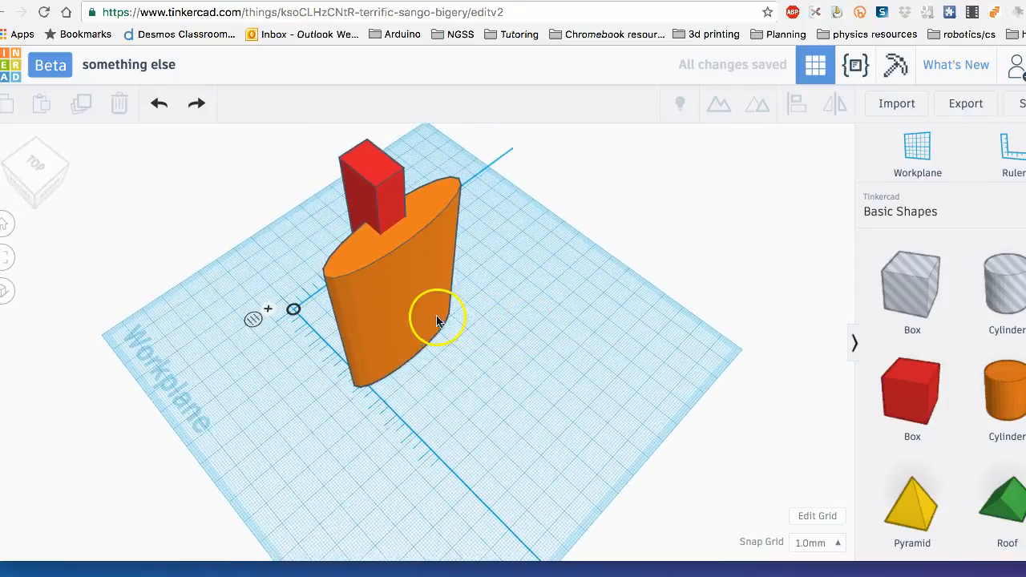
{"action": "left_click_drag", "start_coordinate": [447, 313], "coordinate": [472, 385]}
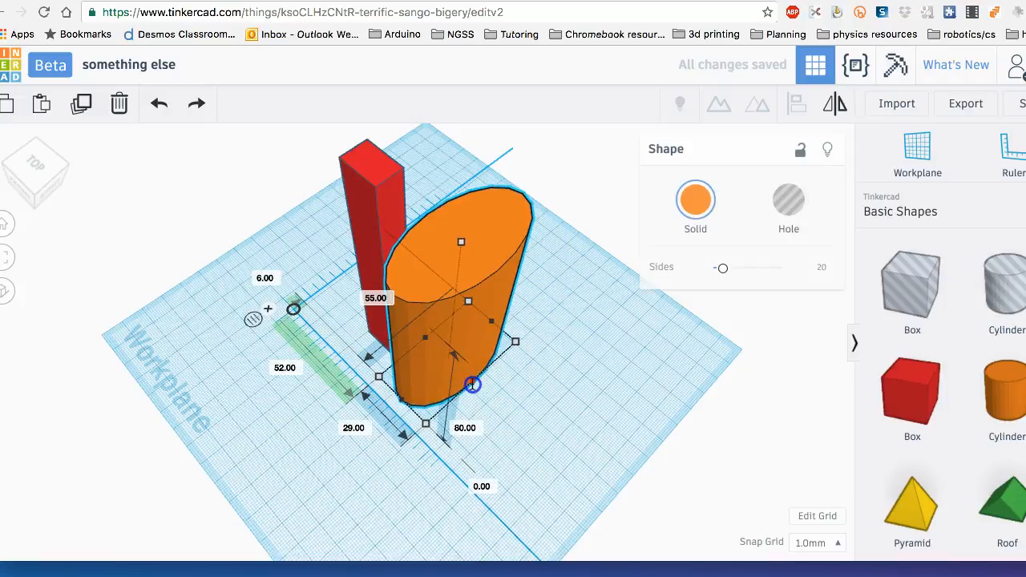
- Replace the ruler with a new one closer to the workplane label and show each shape's dimensions from it
{"action": "left_click", "coordinate": [268, 313]}
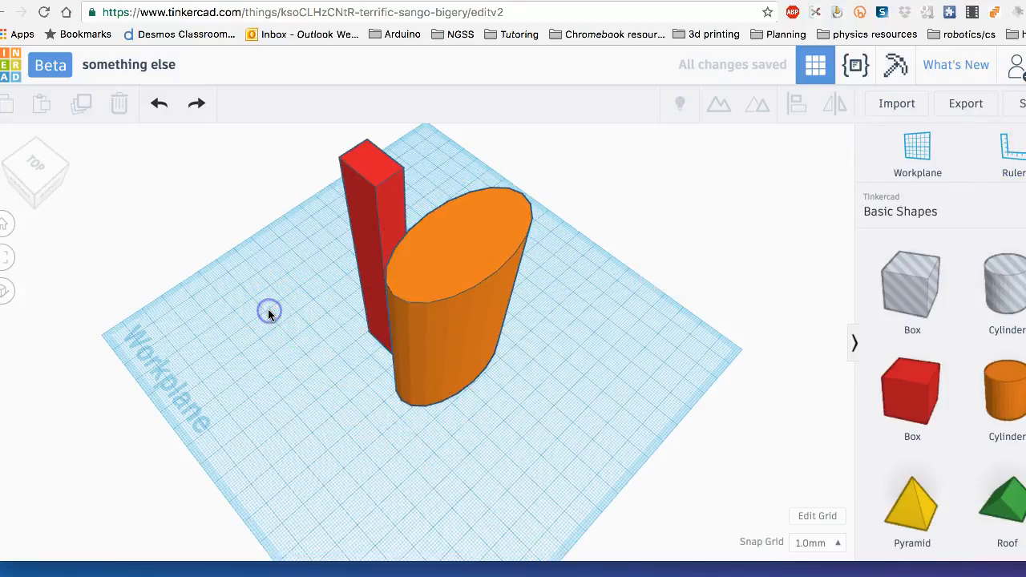
{"action": "left_click", "coordinate": [1006, 164]}
{"action": "left_click", "coordinate": [290, 384]}
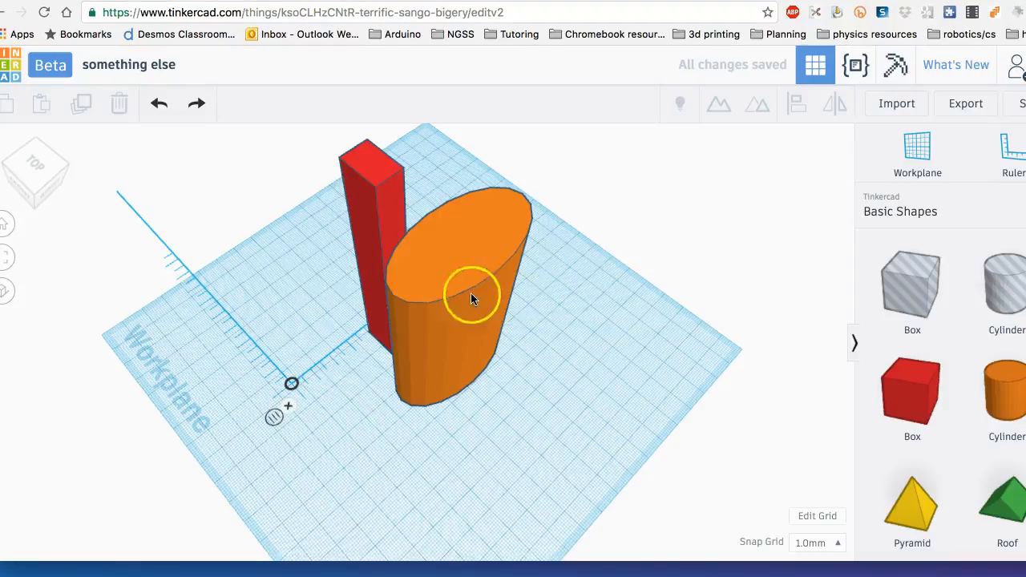
{"action": "left_click", "coordinate": [366, 294]}
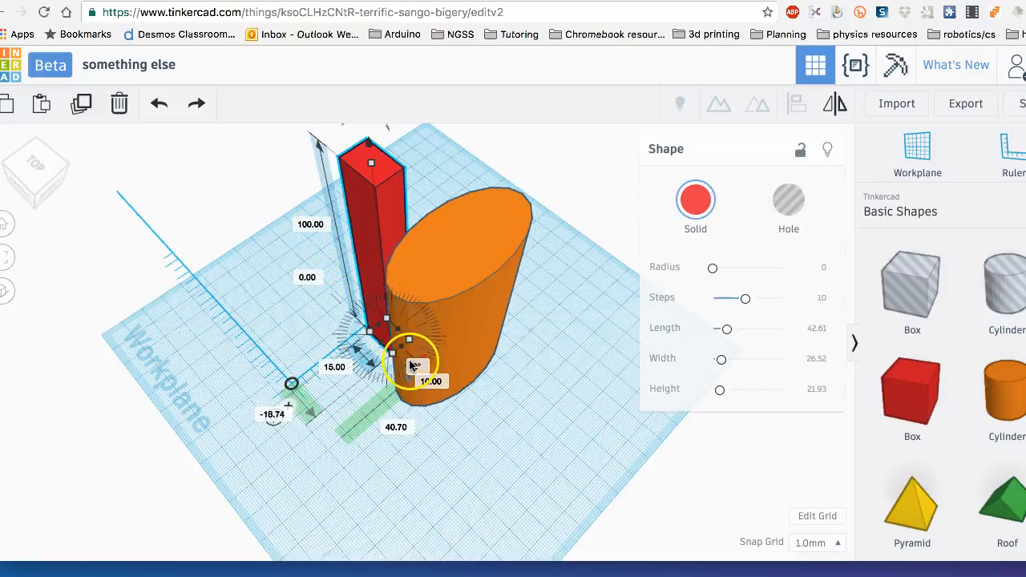
{"action": "left_click", "coordinate": [479, 400]}
{"action": "left_click", "coordinate": [445, 364]}
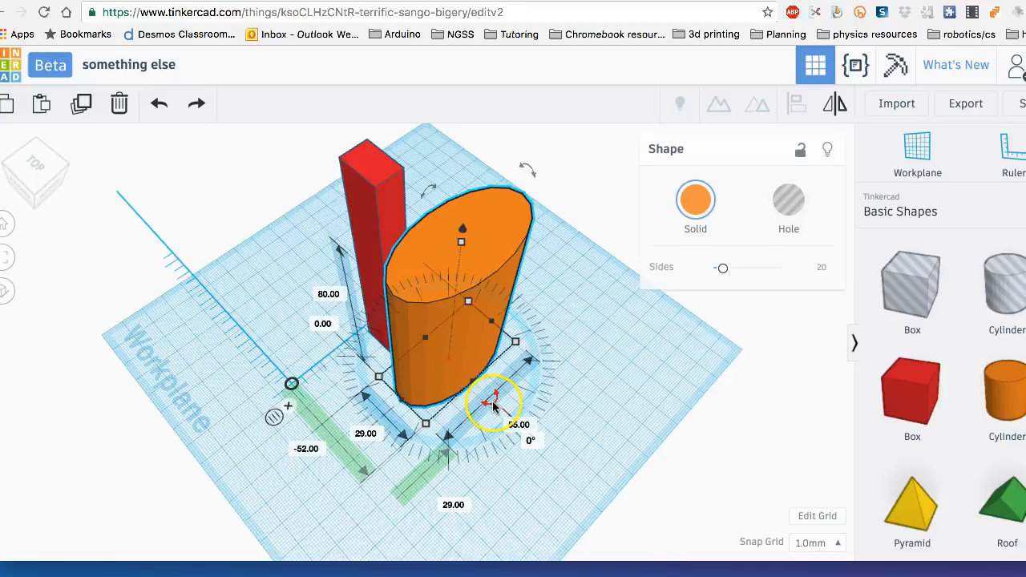
- Tilt the orange cylinder 45° sideways, with its upper end leaning away from the red box
{"action": "left_click_drag", "start_coordinate": [493, 399], "coordinate": [501, 419]}
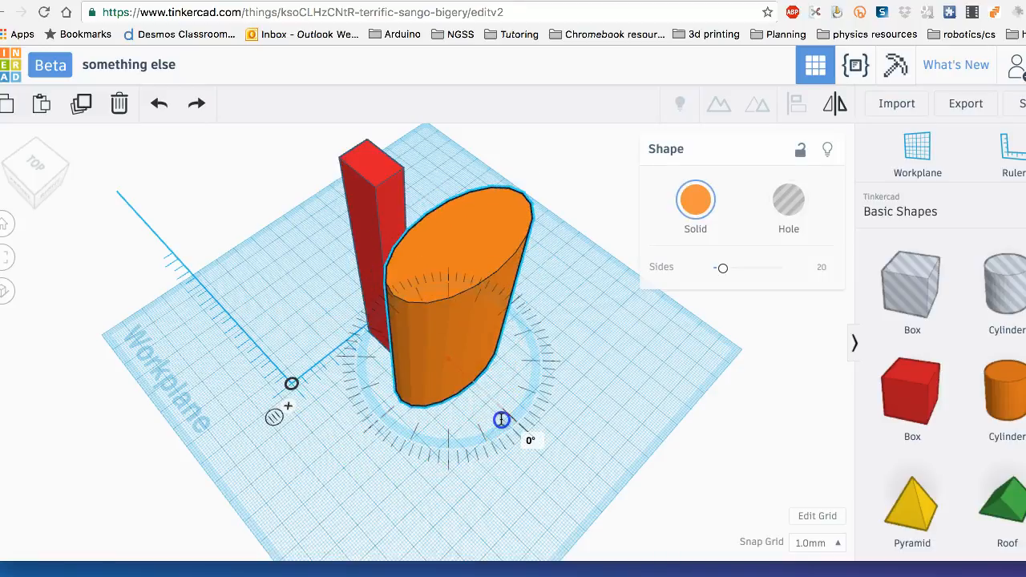
{"action": "left_click", "coordinate": [249, 454]}
{"action": "right_click_drag", "start_coordinate": [241, 452], "coordinate": [419, 286]}
{"action": "left_click", "coordinate": [450, 248]}
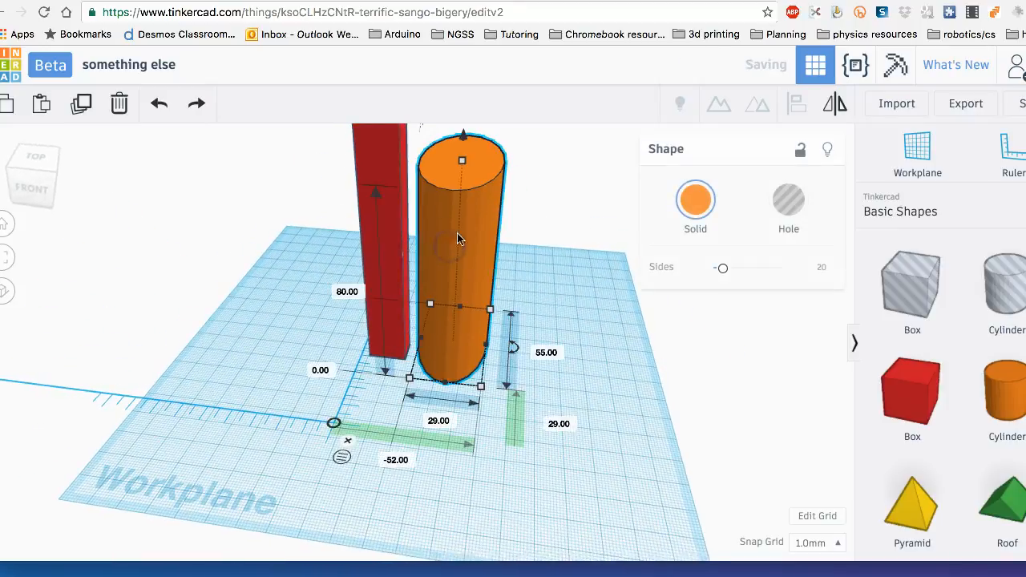
{"action": "scroll", "coordinate": [481, 221], "scroll_direction": "up", "scroll_amount": 3}
{"action": "scroll", "coordinate": [481, 221], "scroll_direction": "down", "scroll_amount": 10}
{"action": "scroll", "coordinate": [480, 220], "scroll_direction": "up", "scroll_amount": 3}
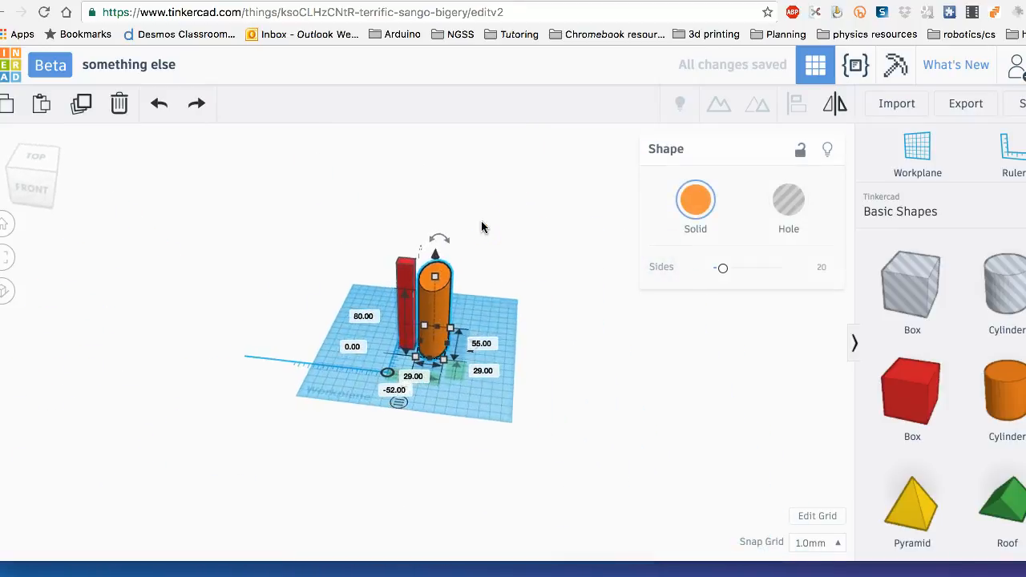
{"action": "mouse_move", "coordinate": [427, 238]}
{"action": "left_click_drag", "start_coordinate": [427, 239], "coordinate": [473, 254]}
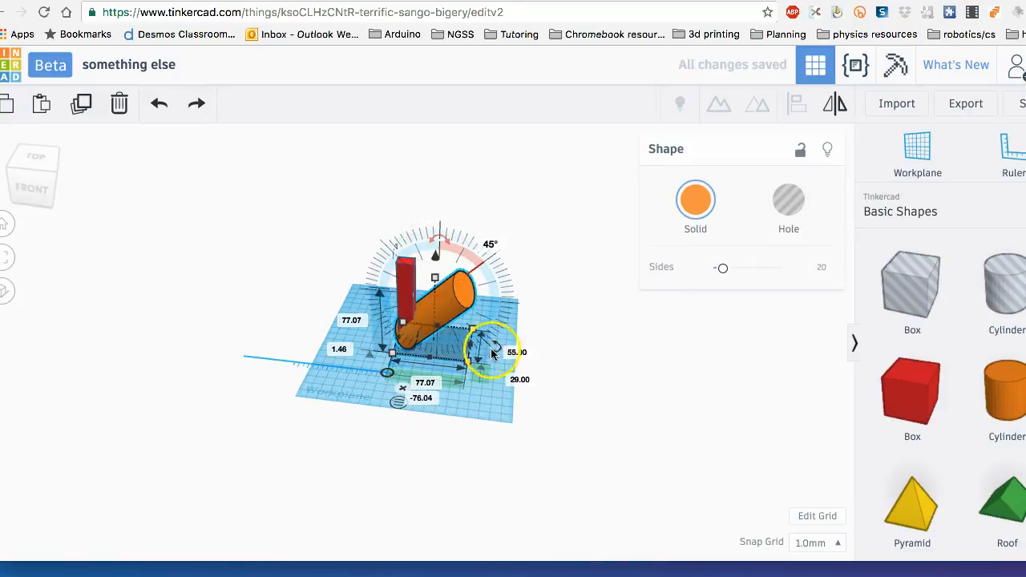
{"action": "scroll", "coordinate": [483, 375], "scroll_direction": "down", "scroll_amount": 1}
{"action": "scroll", "coordinate": [486, 364], "scroll_direction": "up", "scroll_amount": 10}
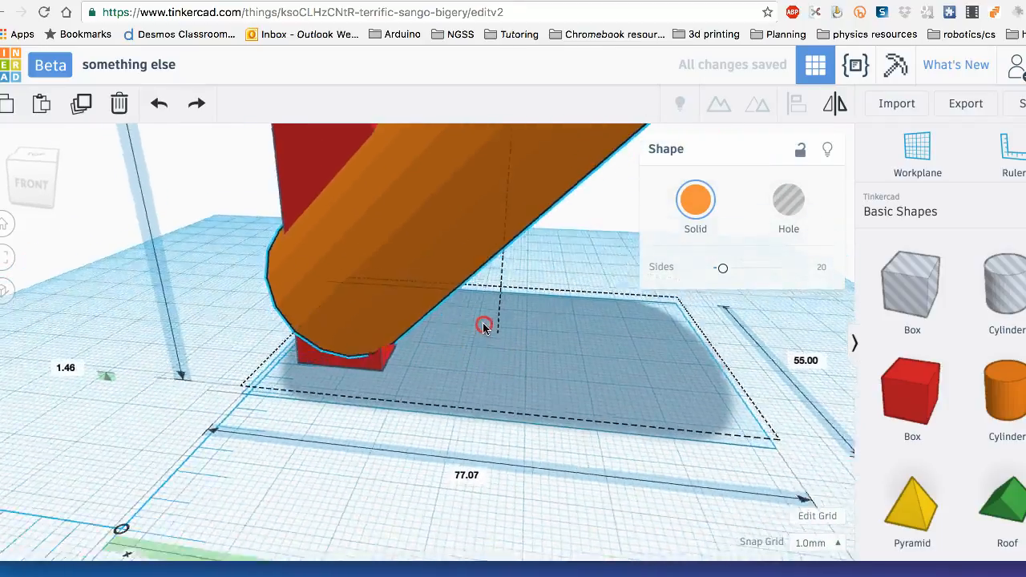
- Move the orange cylinder clear of the red box and rotate it -50° sideways, swinging its upper end back toward the box
{"action": "scroll", "coordinate": [491, 313], "scroll_direction": "down", "scroll_amount": 10}
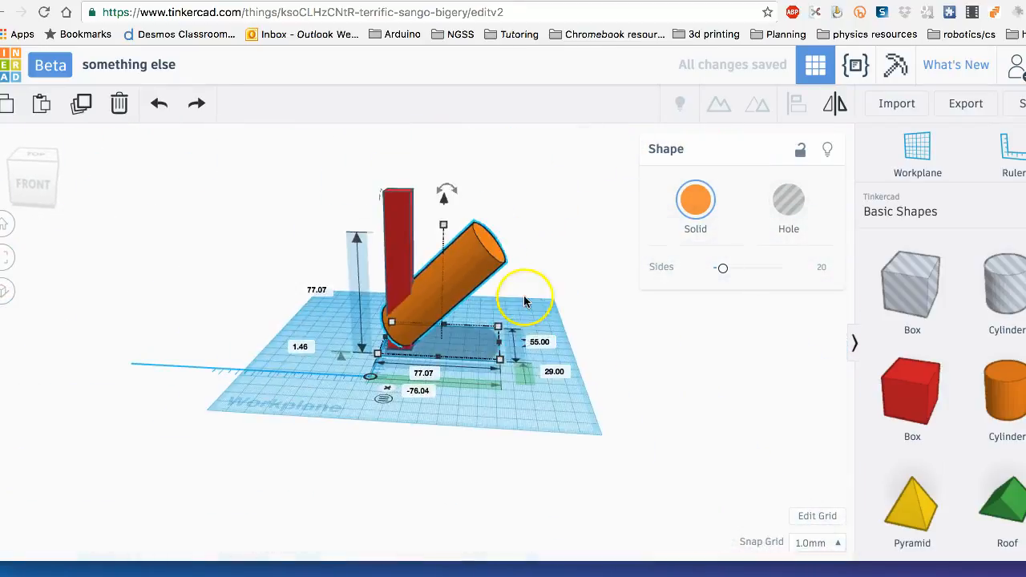
{"action": "left_click_drag", "start_coordinate": [469, 286], "coordinate": [533, 294]}
{"action": "left_click_drag", "start_coordinate": [508, 206], "coordinate": [378, 169]}
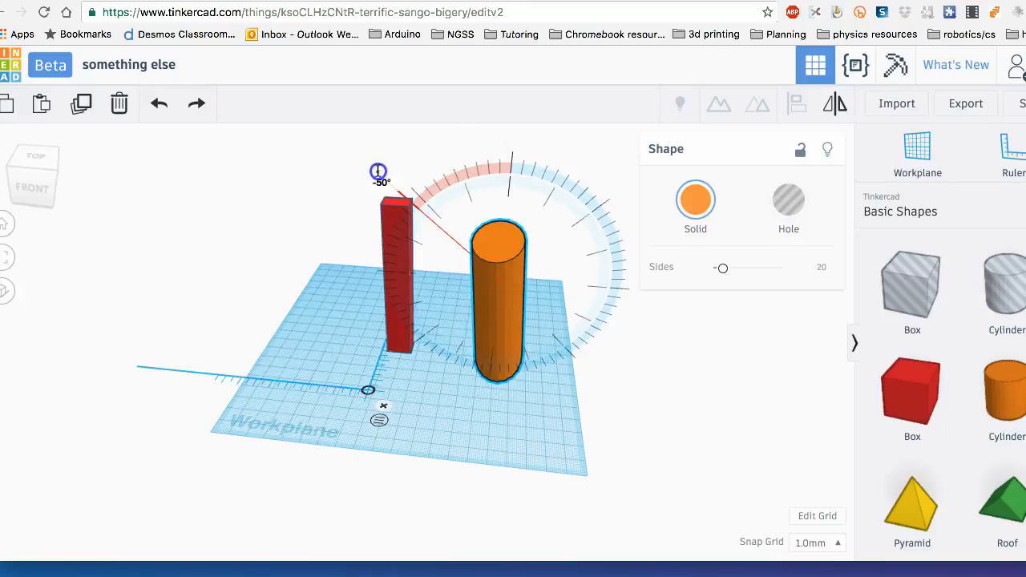
- Examine how the orange cylinder's base meets the workplane, viewing both shapes from ground level and from above
{"action": "left_click", "coordinate": [515, 409]}
{"action": "right_click_drag", "start_coordinate": [516, 407], "coordinate": [515, 375]}
{"action": "scroll", "coordinate": [515, 374], "scroll_direction": "down", "scroll_amount": 5}
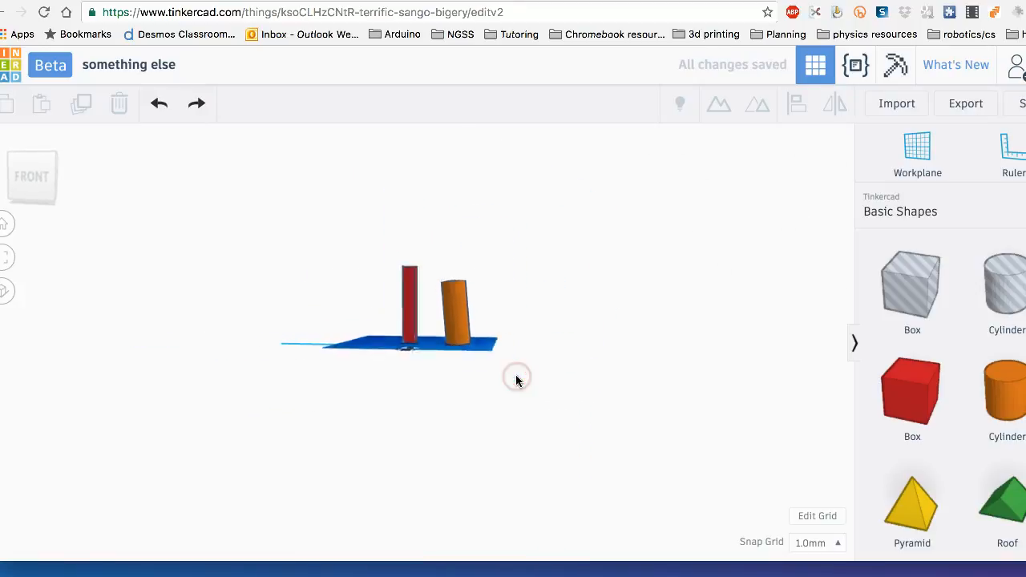
{"action": "scroll", "coordinate": [515, 374], "scroll_direction": "up", "scroll_amount": 10}
{"action": "scroll", "coordinate": [515, 374], "scroll_direction": "up", "scroll_amount": 2}
{"action": "scroll", "coordinate": [588, 337], "scroll_direction": "down", "scroll_amount": 3}
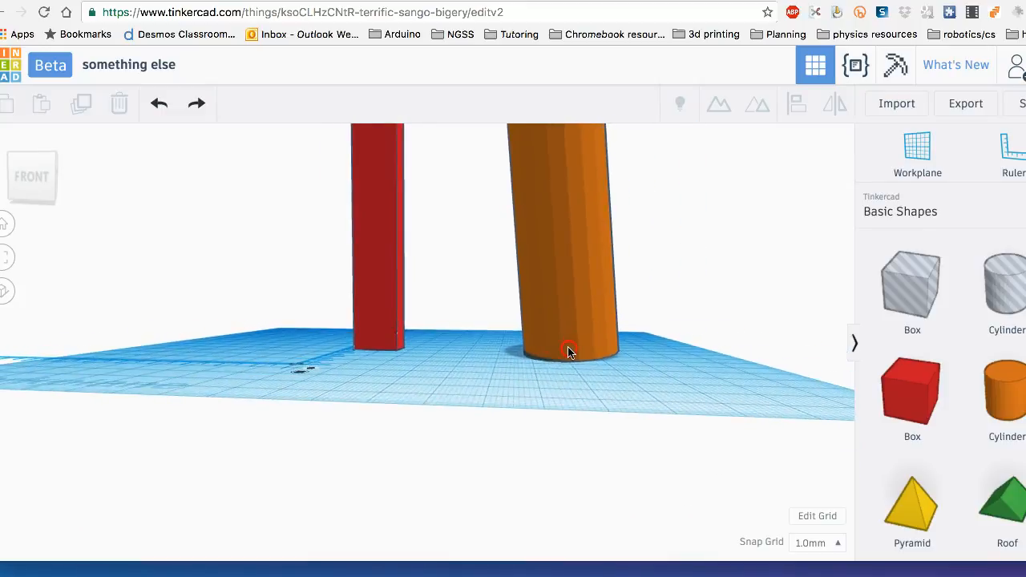
{"action": "right_click_drag", "start_coordinate": [560, 355], "coordinate": [424, 301]}
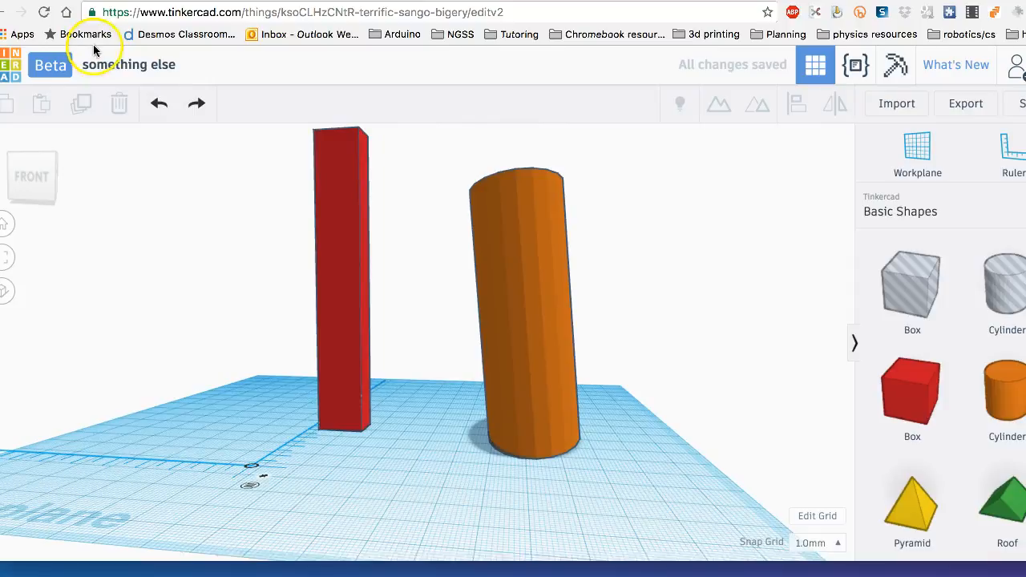
{"action": "right_click_drag", "start_coordinate": [183, 236], "coordinate": [284, 401]}
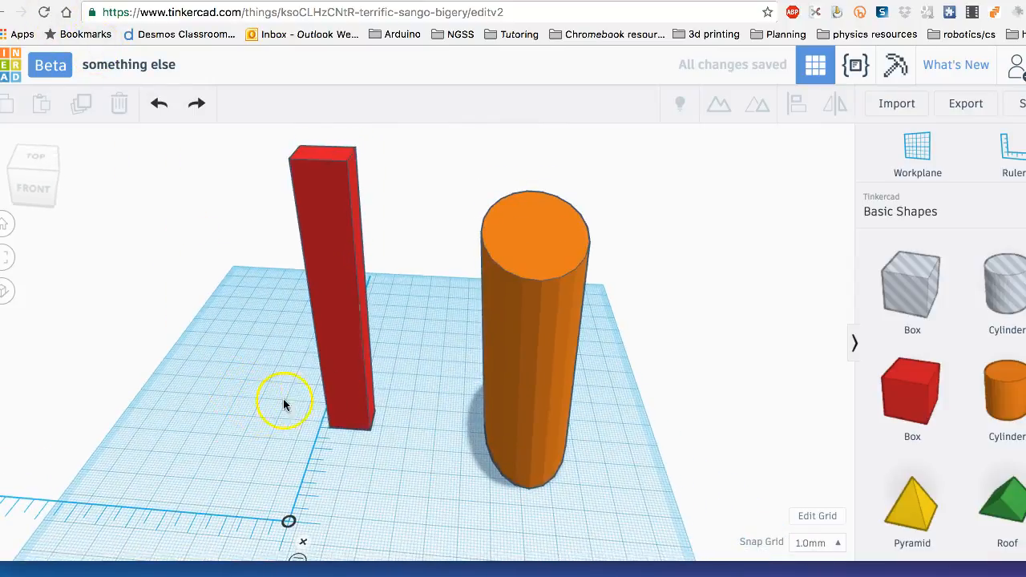
- Select the red box to show its ruler dimensions and offsets
{"action": "left_click", "coordinate": [328, 374]}
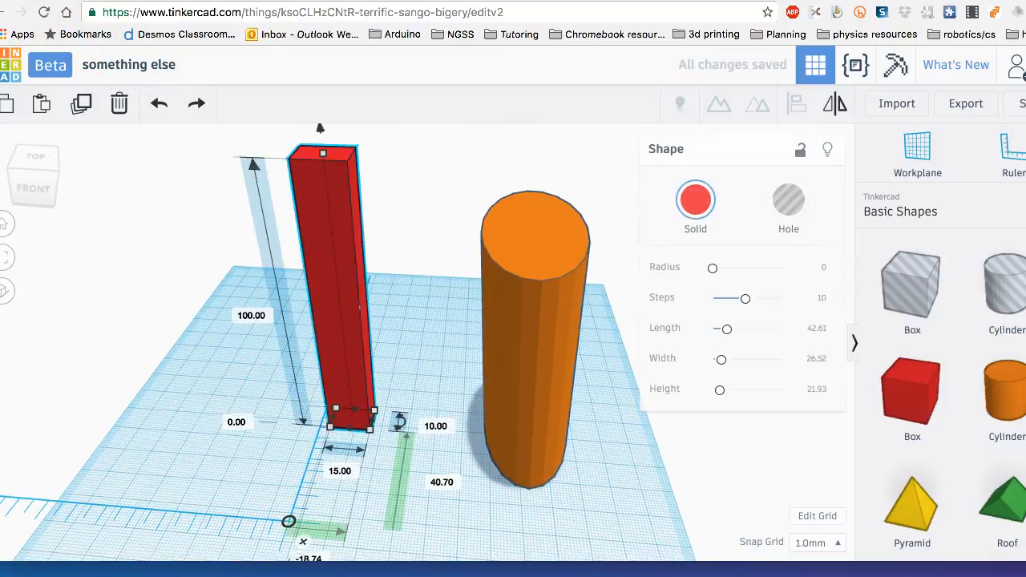